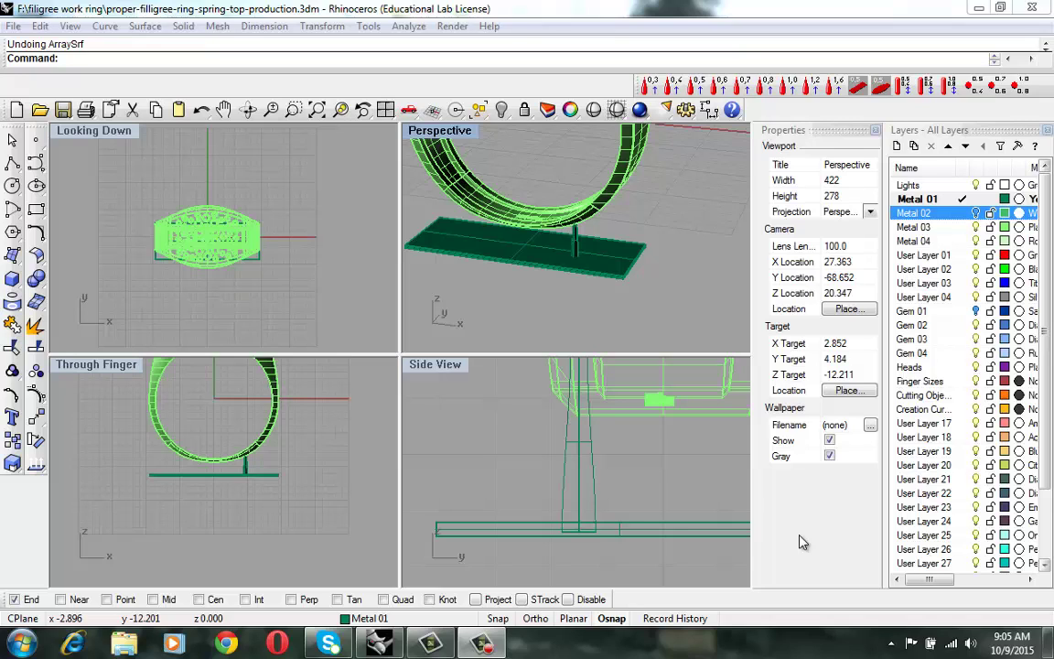
Step: Examine how the tapered support pin meets the ring shank and the rectangular base plate from several angles
left_click(328, 434)
scroll(325, 430, "down", 2)
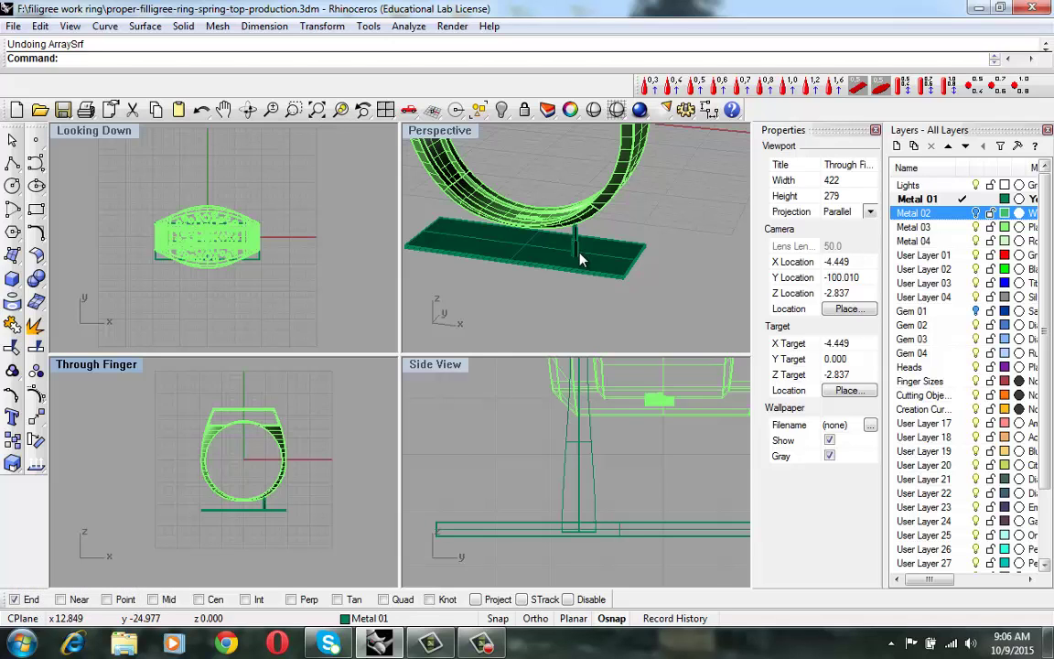
right_click_drag(649, 237, 514, 220)
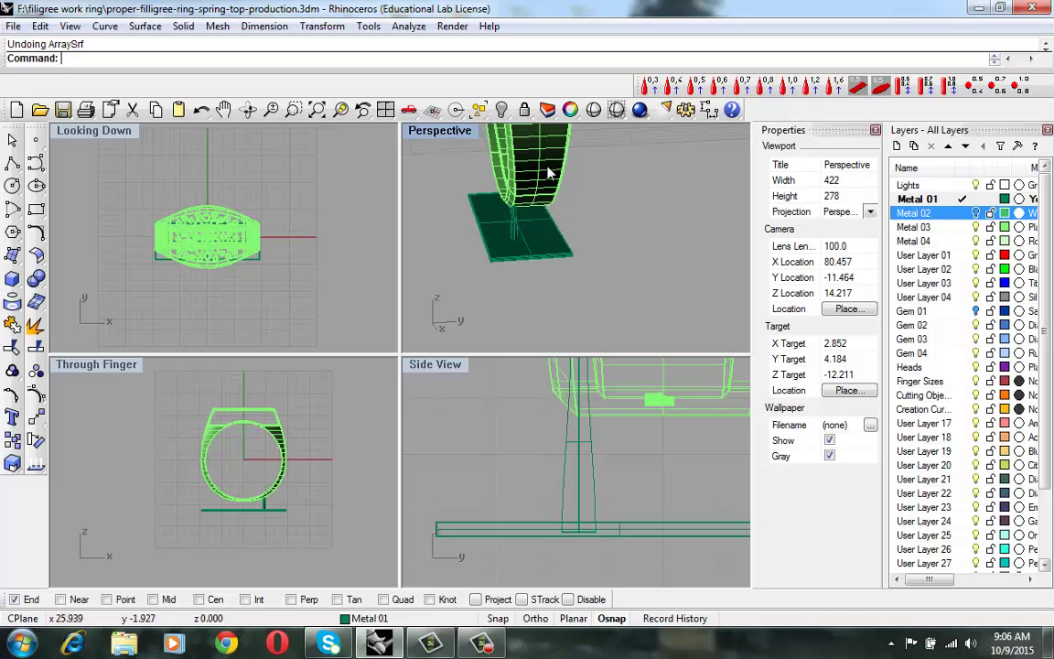
right_click_drag(590, 237, 544, 224)
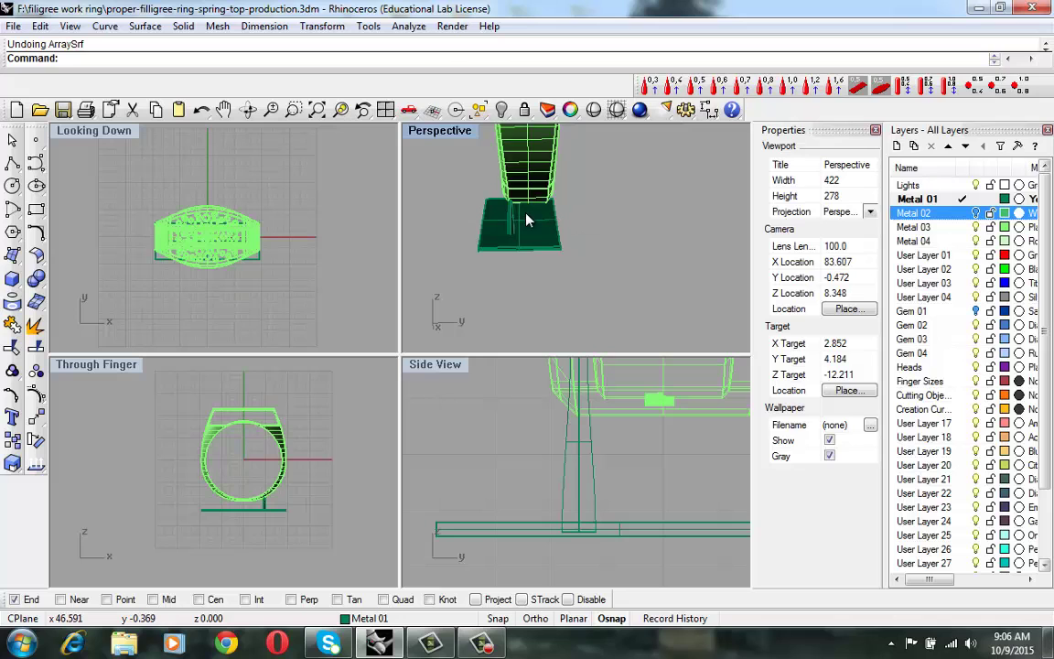
scroll(522, 220, "up", 6)
scroll(503, 205, "up", 3)
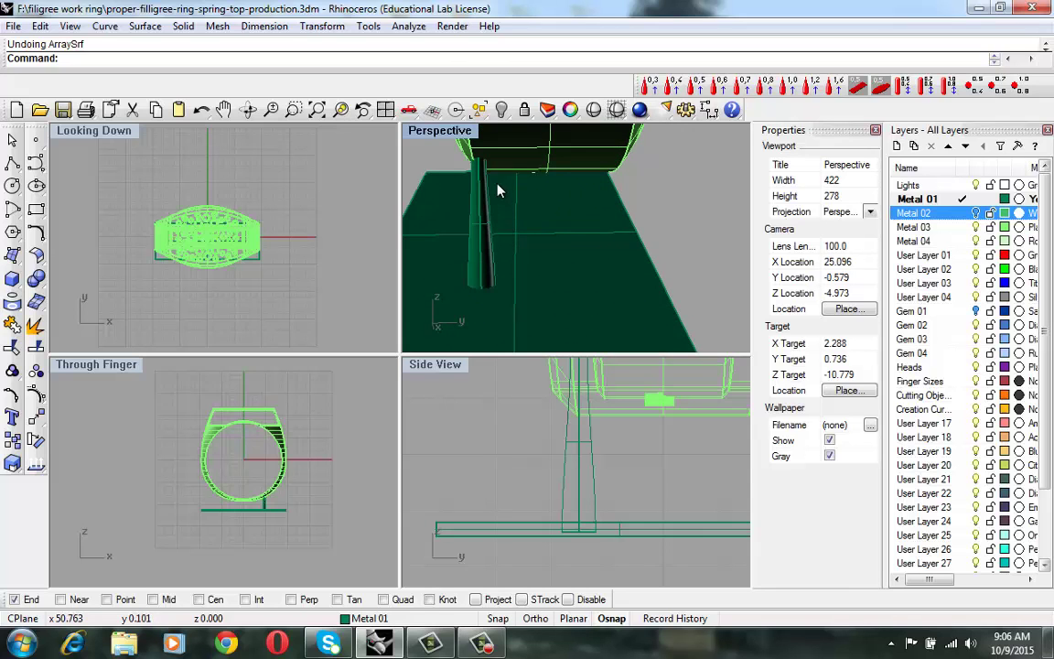
right_click_drag(565, 230, 601, 275)
scroll(600, 275, "down", 3)
scroll(606, 300, "down", 5)
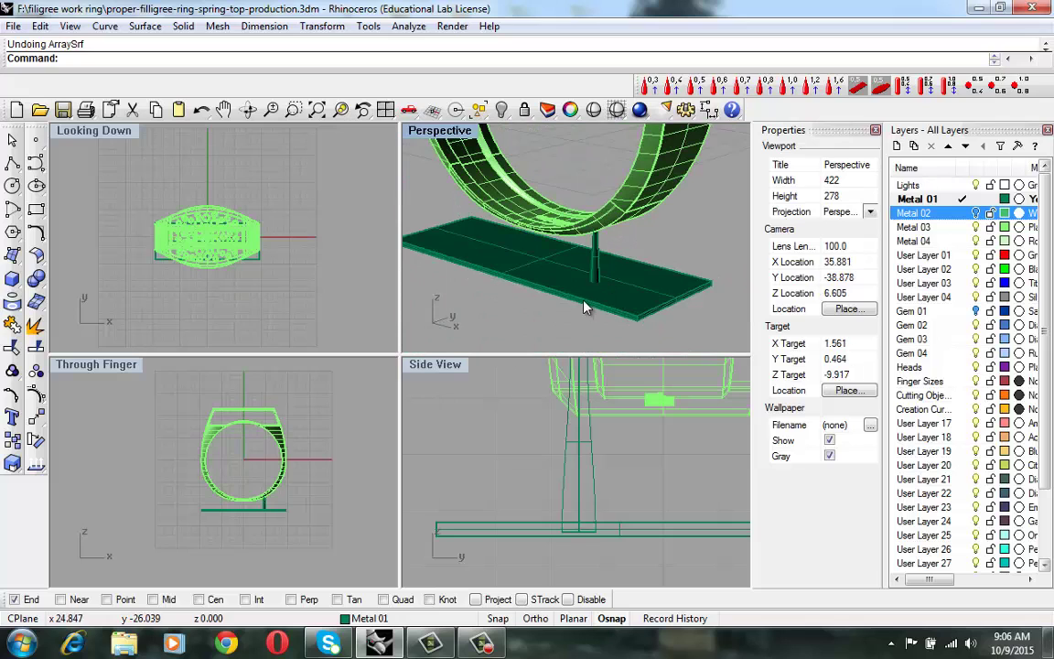
right_click_drag(634, 306, 623, 284)
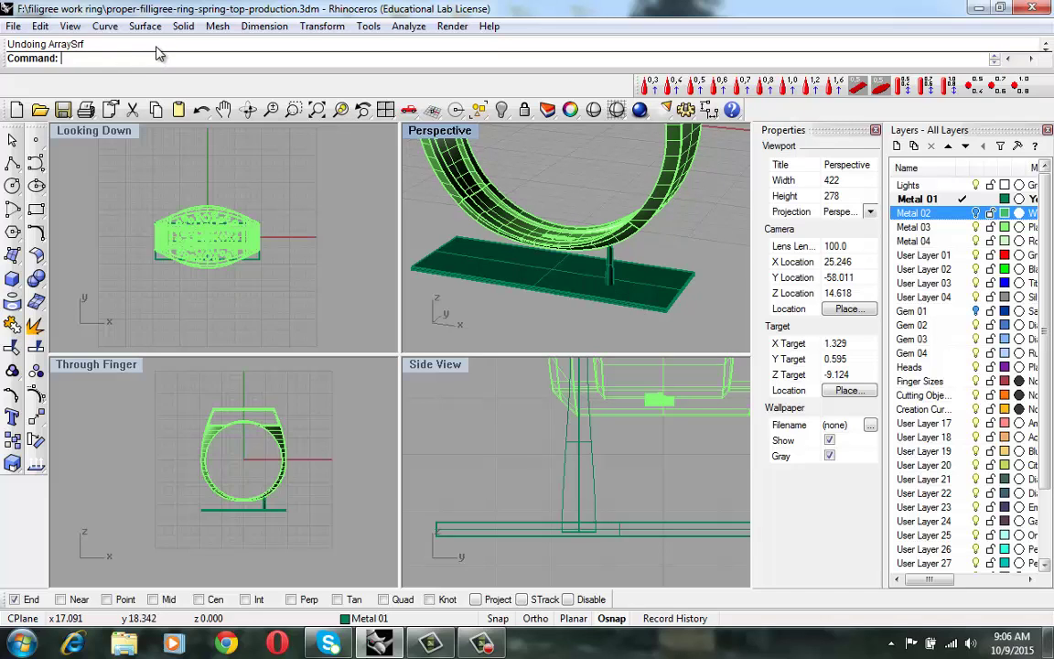
Step: Start an ArraySrf surface array with the tapered support pin as the object to array
type("Array")
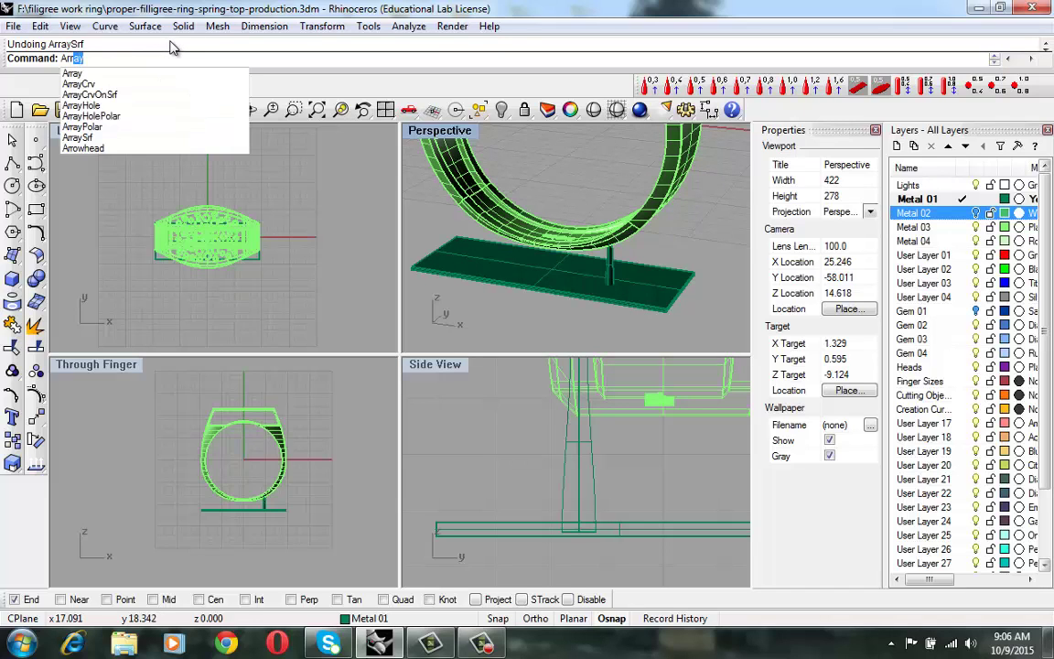
key("Down")
key("Down")
key("Down")
key("Down")
key("Down")
key("Down")
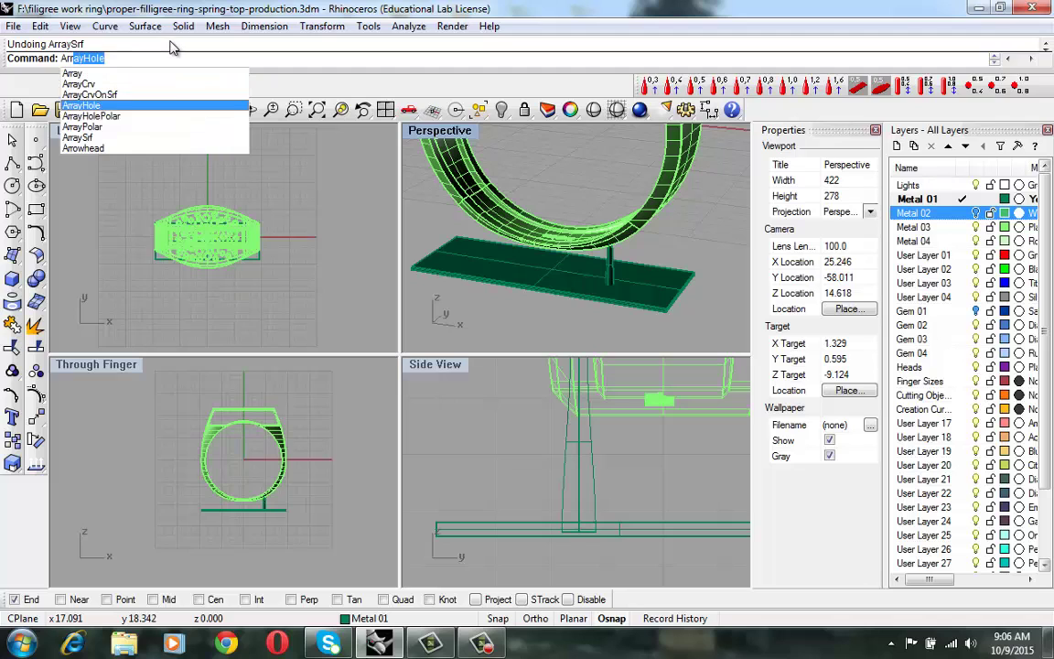
key("Return")
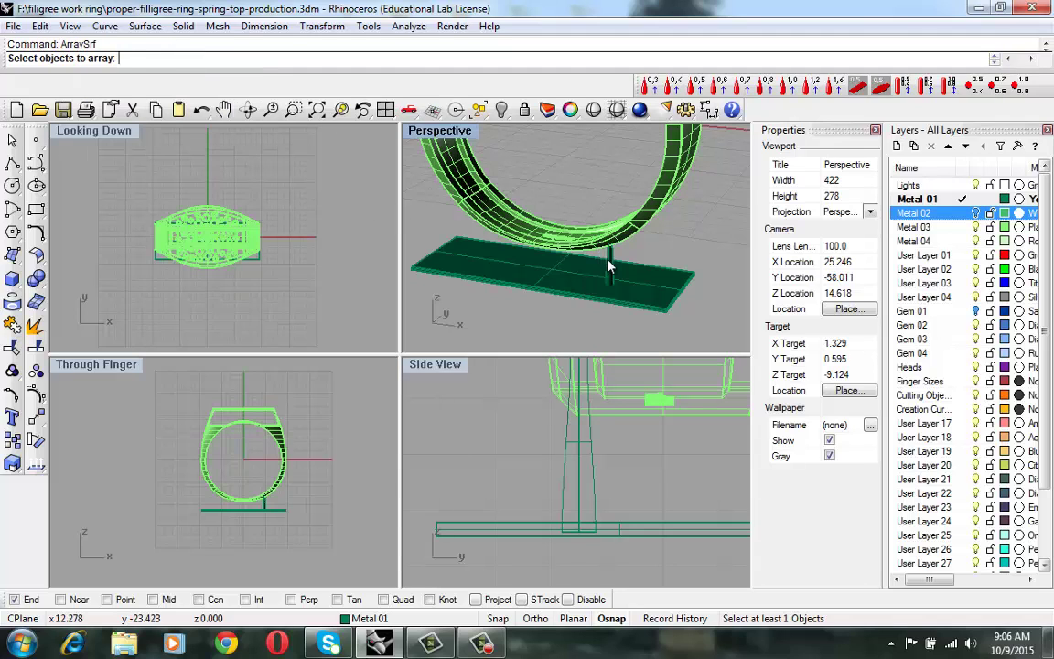
mouse_move(611, 264)
right_mouse_down()
mouse_move(626, 229)
mouse_move(611, 243)
right_mouse_up()
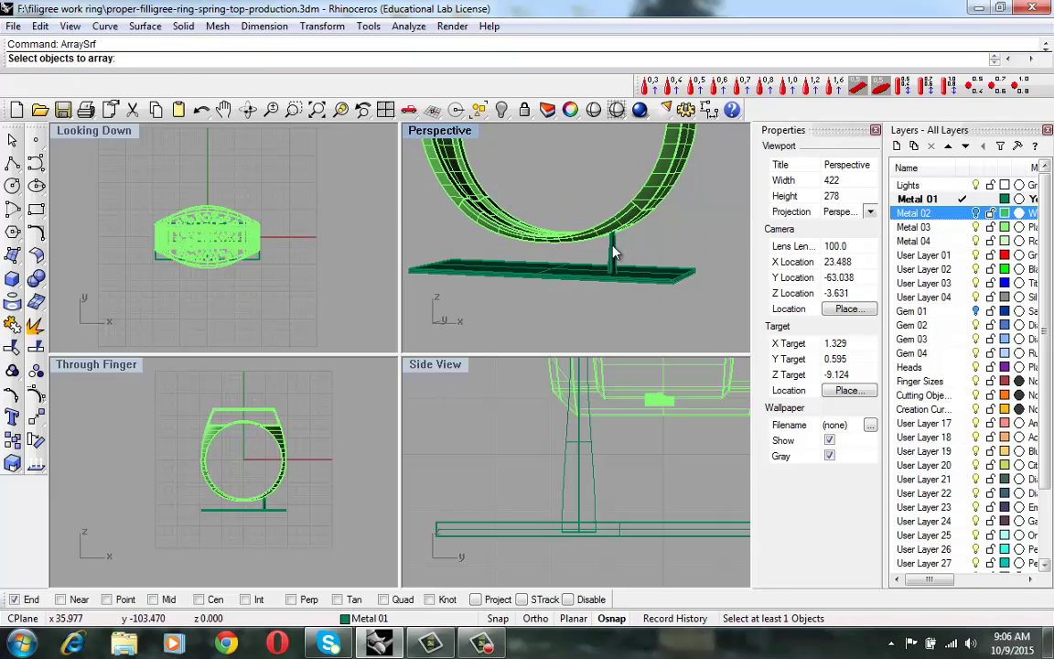
left_click(613, 254)
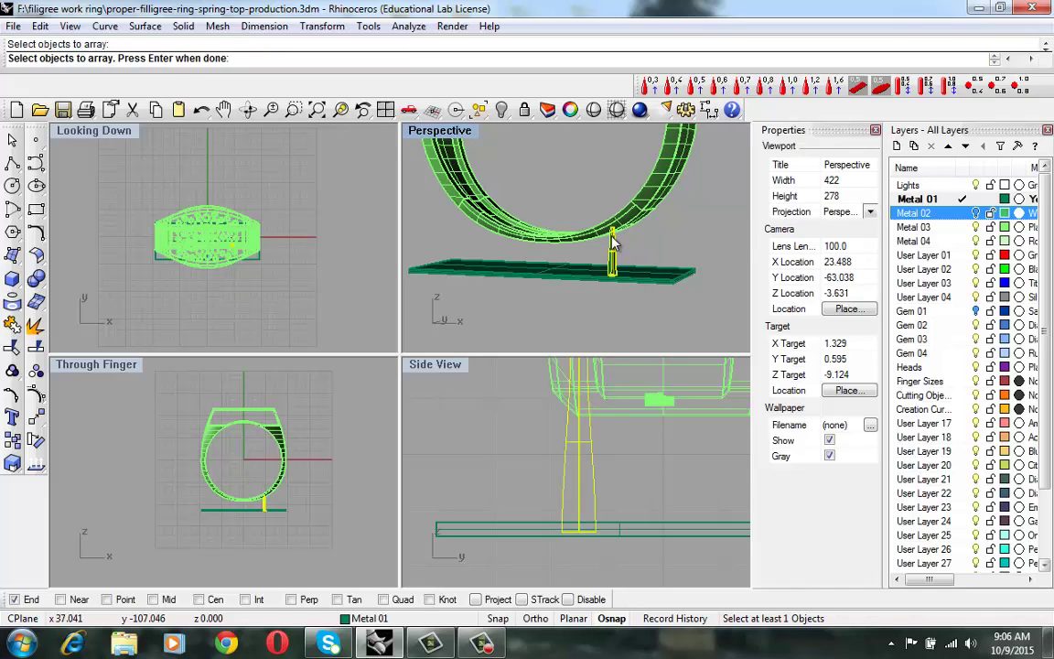
key("Return")
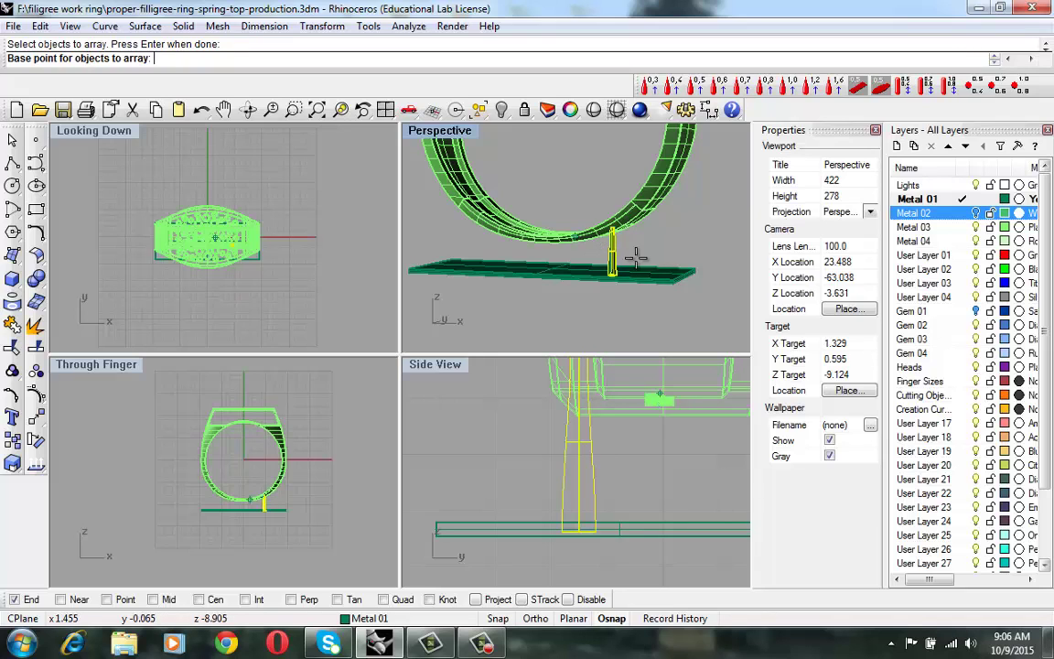
Step: Place the array base point on the base plate's upper corner and set the reference normal vertically upward
scroll(631, 260, "up", 4)
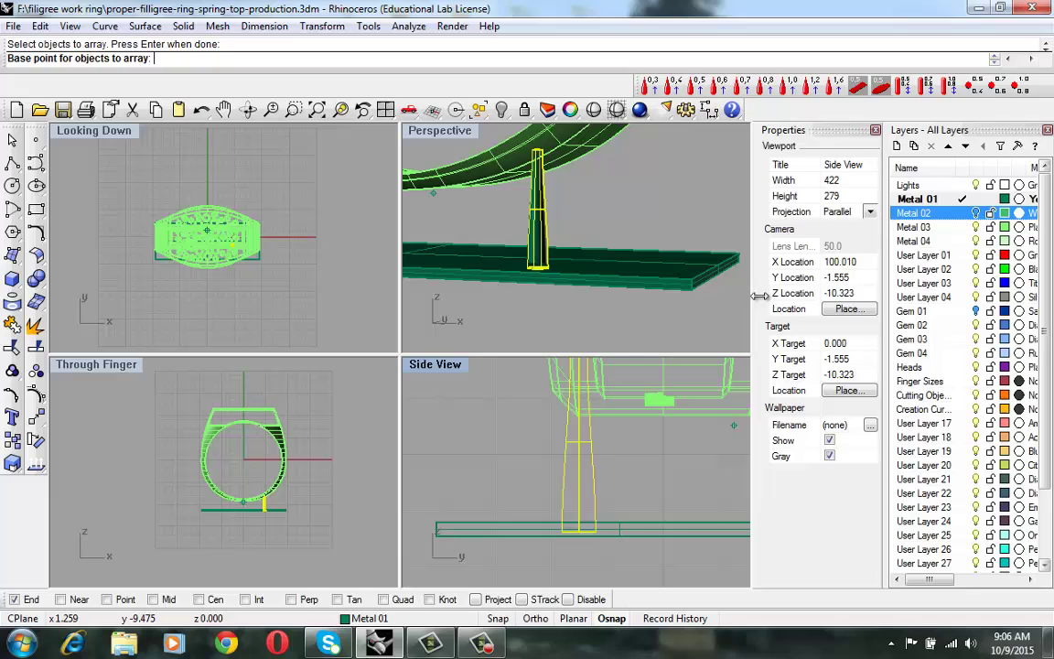
left_click(691, 274)
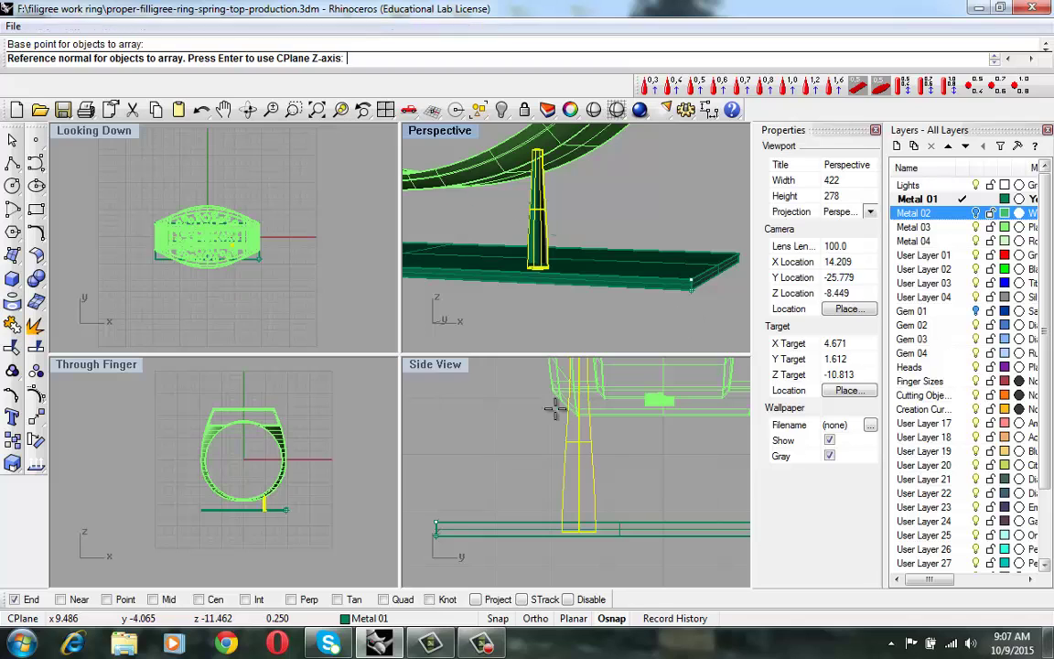
scroll(494, 458, "up", 3)
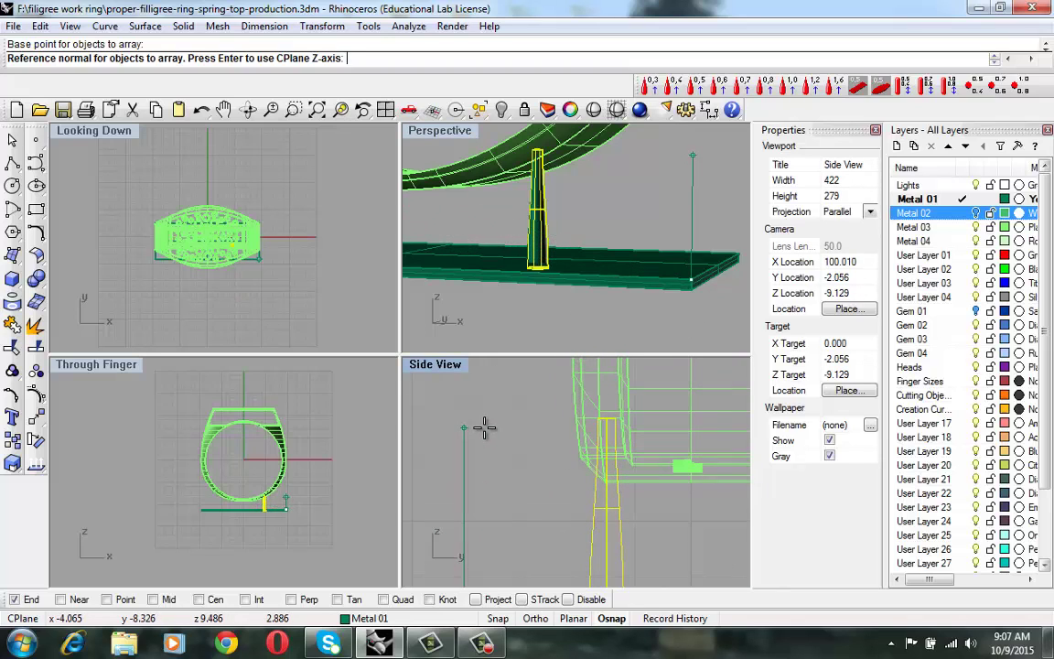
scroll(485, 427, "down", 3)
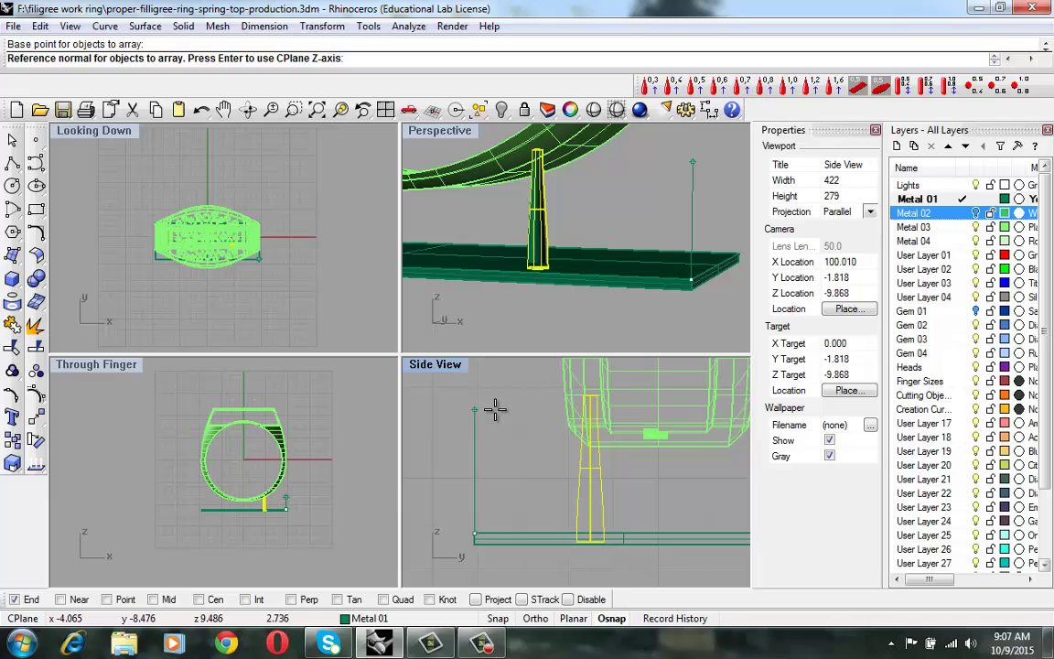
left_click(492, 414)
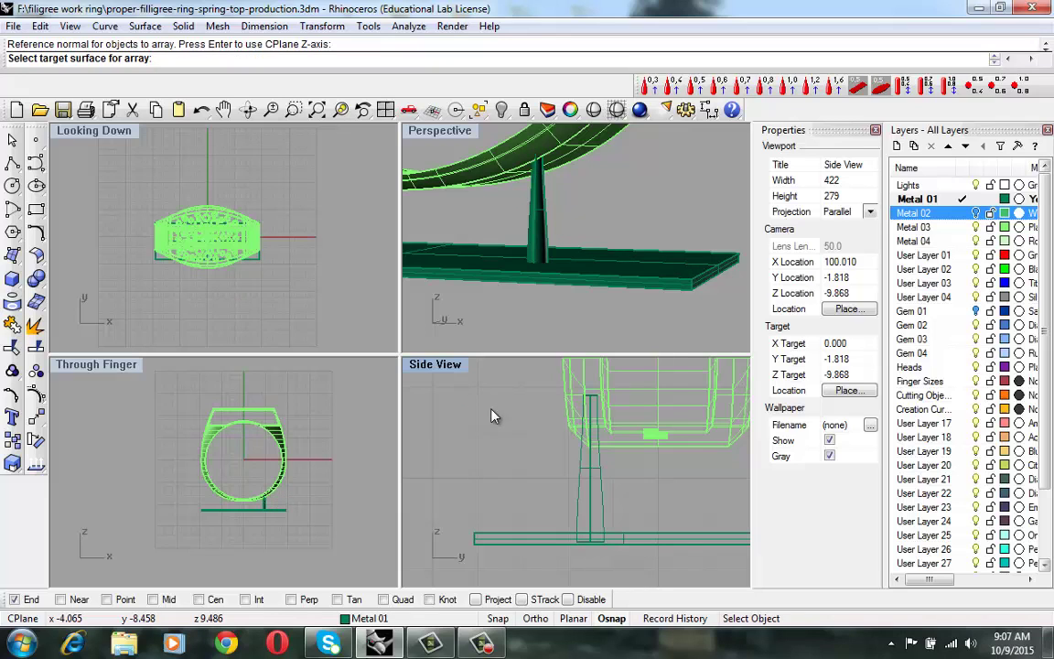
Step: Array the pin over the base plate's top surface with 10 elements in the u direction and 4 in v
right_click_drag(573, 202, 628, 223)
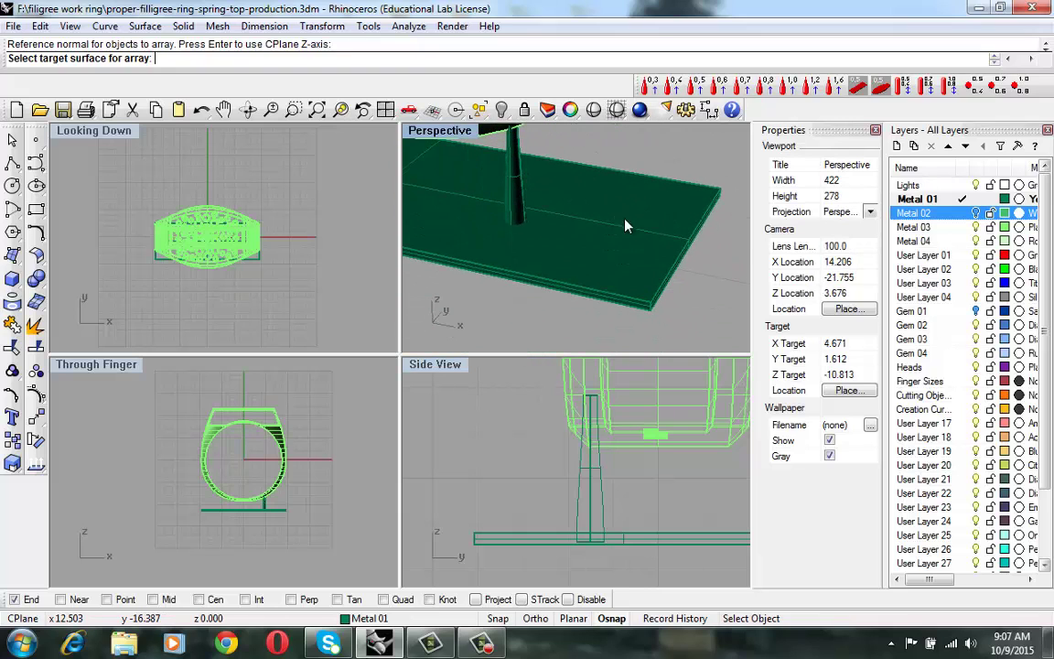
left_click(627, 255)
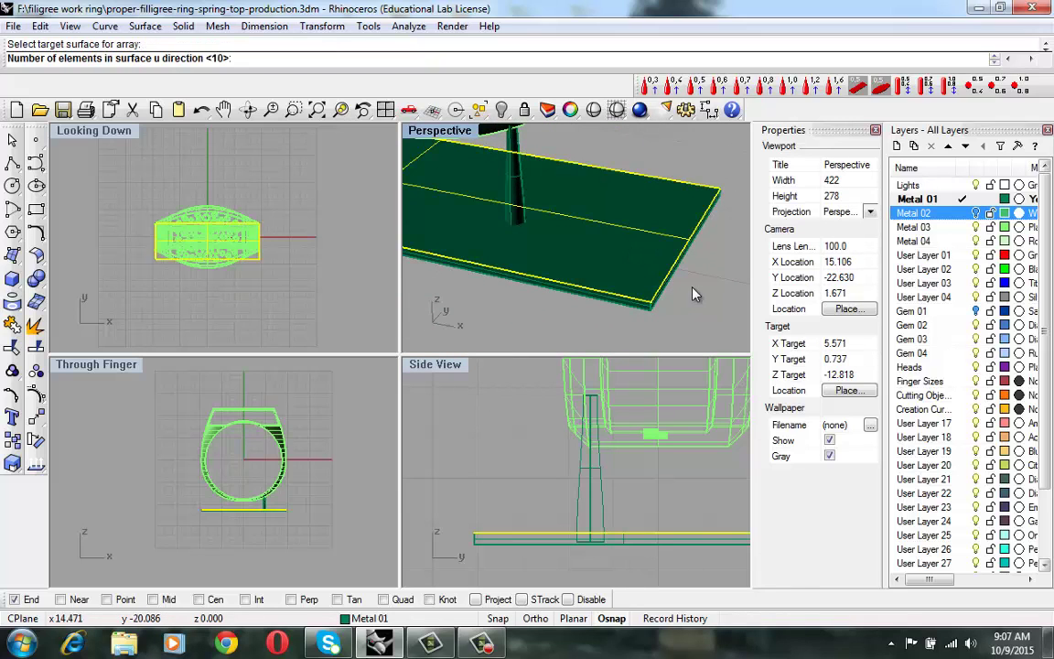
mouse_move(696, 294)
right_mouse_down()
mouse_move(665, 219)
mouse_move(666, 244)
mouse_move(658, 235)
mouse_move(681, 284)
right_mouse_up()
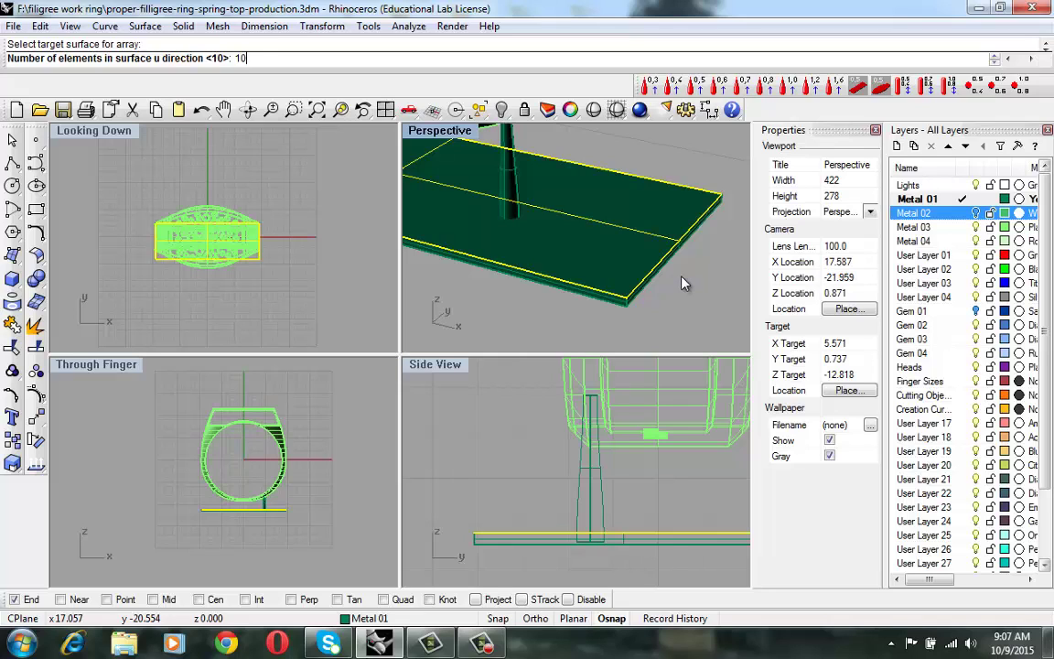
type("10")
key("Return")
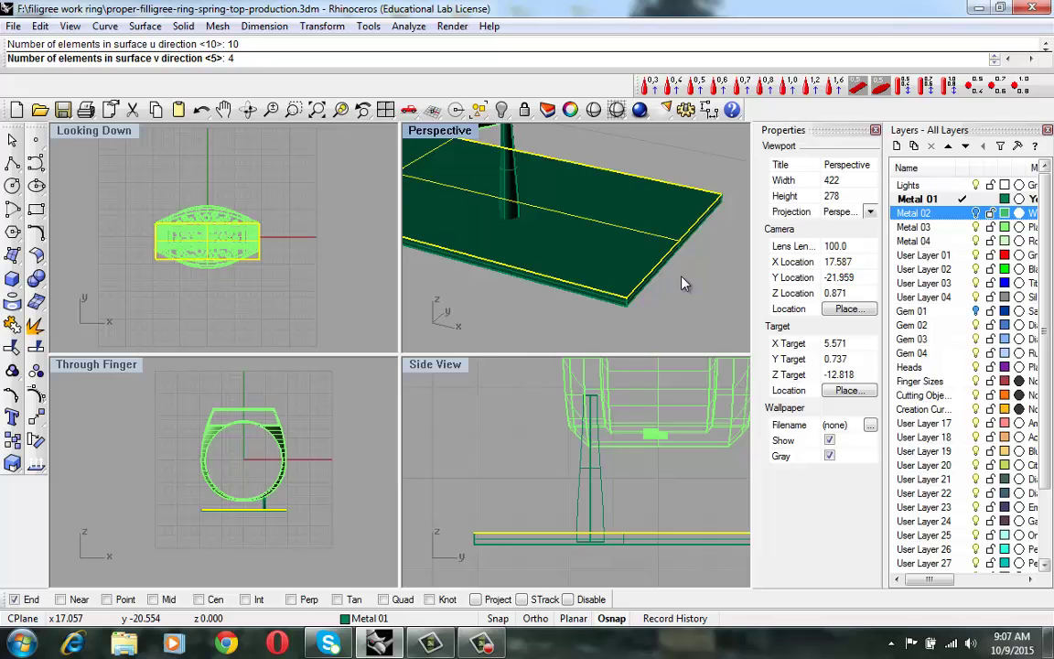
key("Return")
Step: Maximize the Perspective view and delete the three rows of pins standing beyond the base plate's short end
right_click_drag(682, 283, 426, 204)
double_click(430, 130)
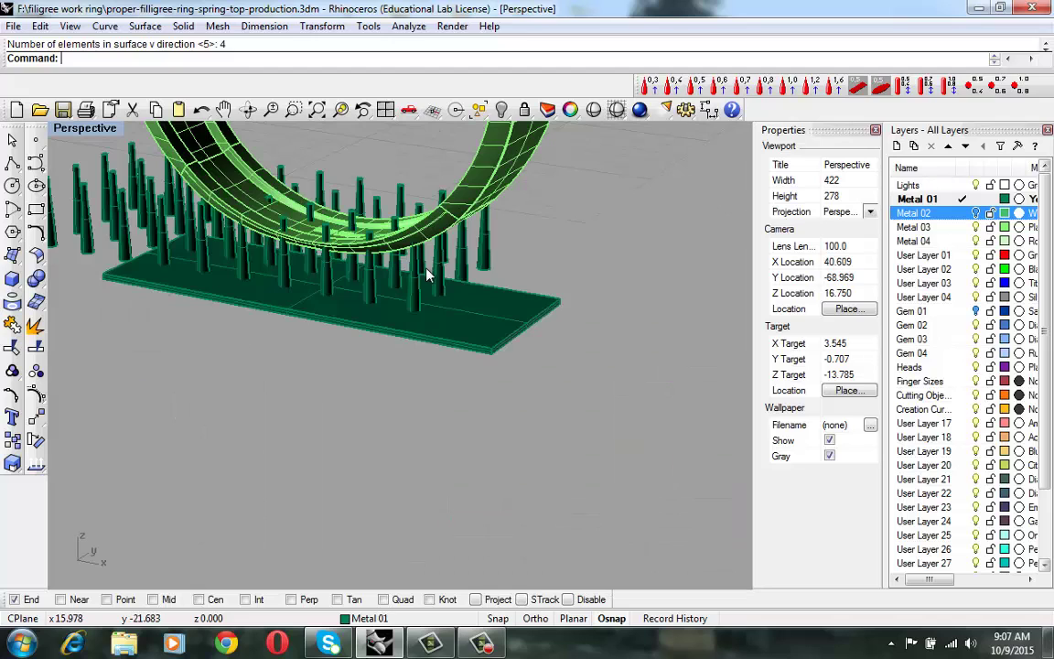
right_click_drag(353, 359, 565, 366, "shift")
left_click_drag(94, 234, 236, 404)
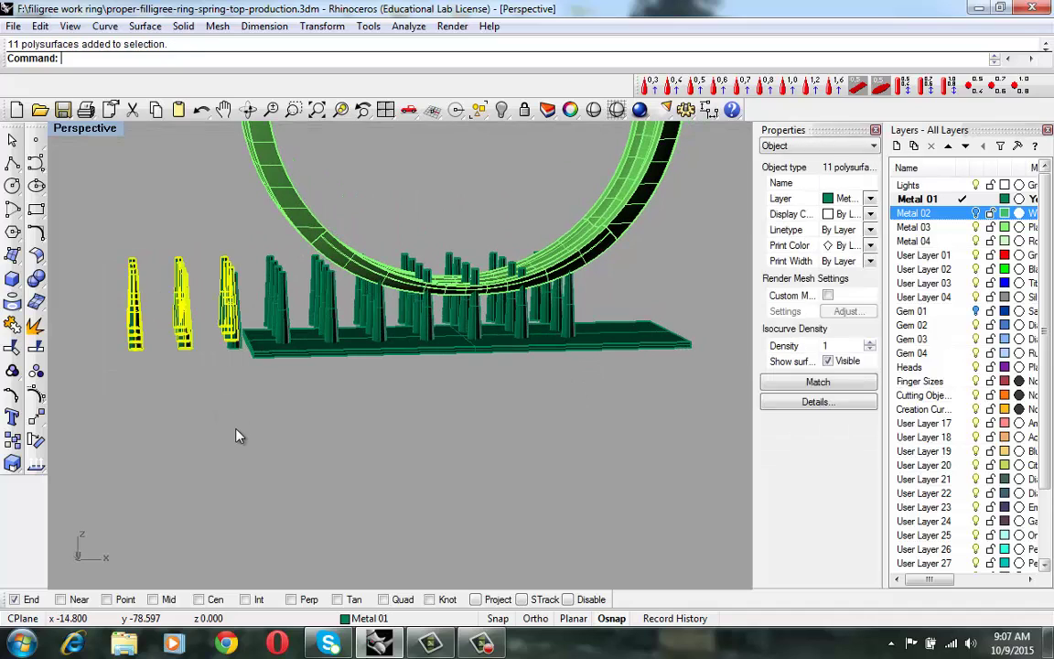
key("Delete")
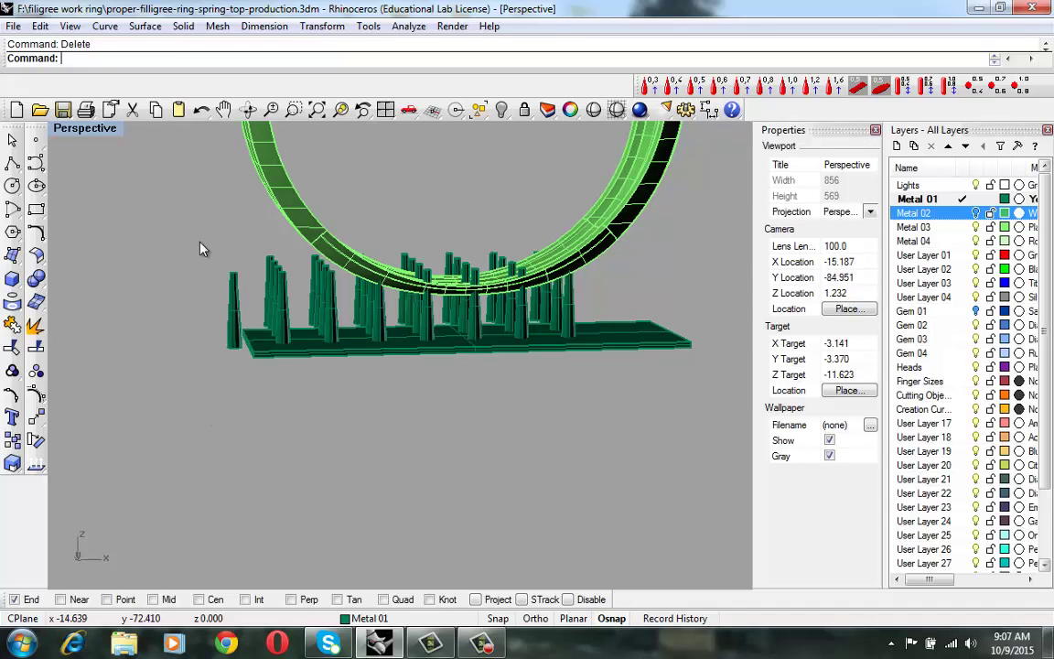
left_click_drag(235, 349, 236, 357)
left_click(232, 311)
key("Delete")
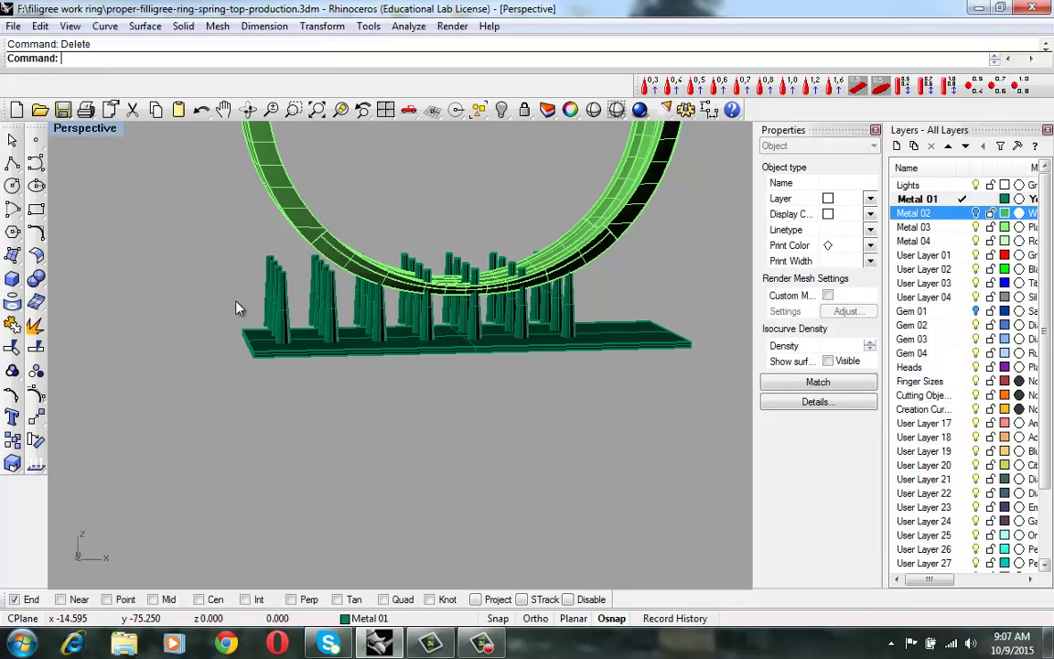
Step: Delete the outermost remaining row of four pins at the base plate's short end
right_click_drag(230, 307, 329, 379)
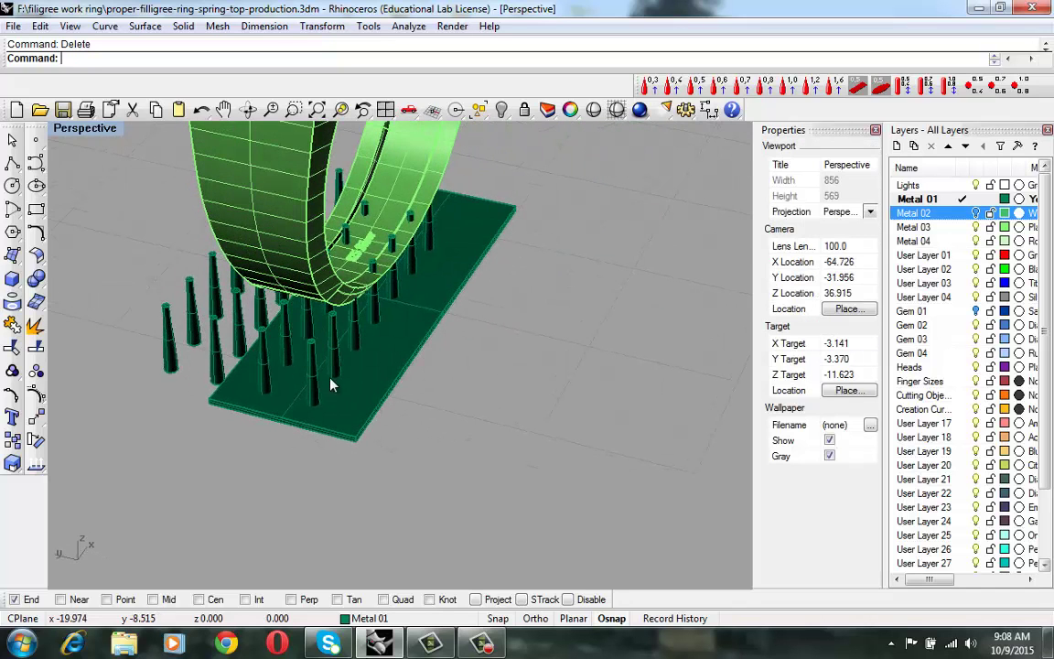
left_click(311, 367)
left_click(264, 364, "shift")
left_click(216, 356, "shift")
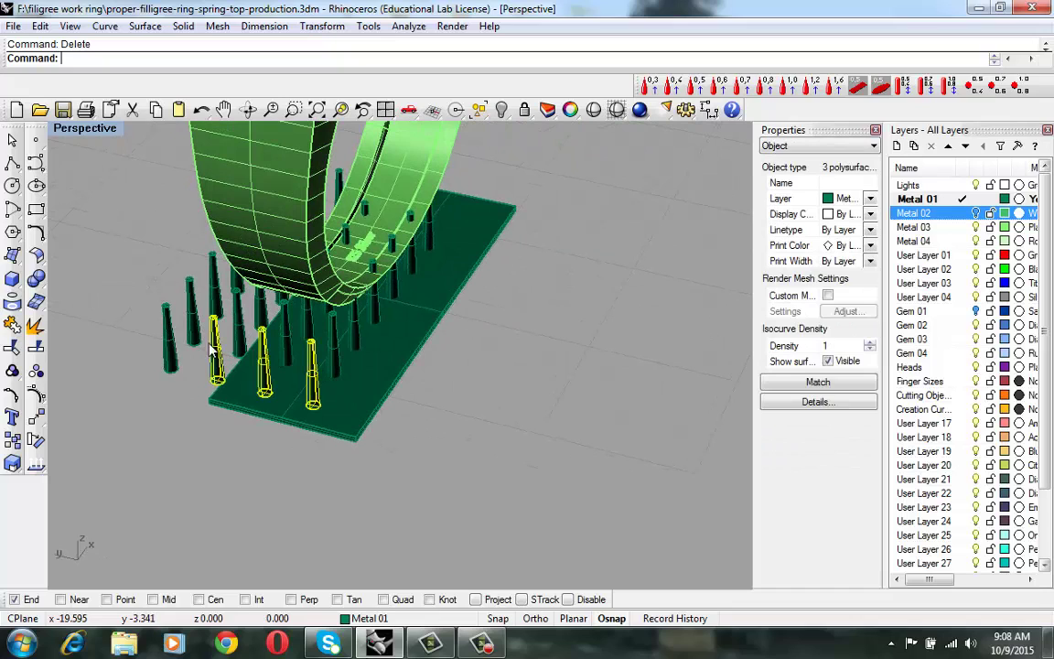
left_click(166, 320, "shift")
type("de")
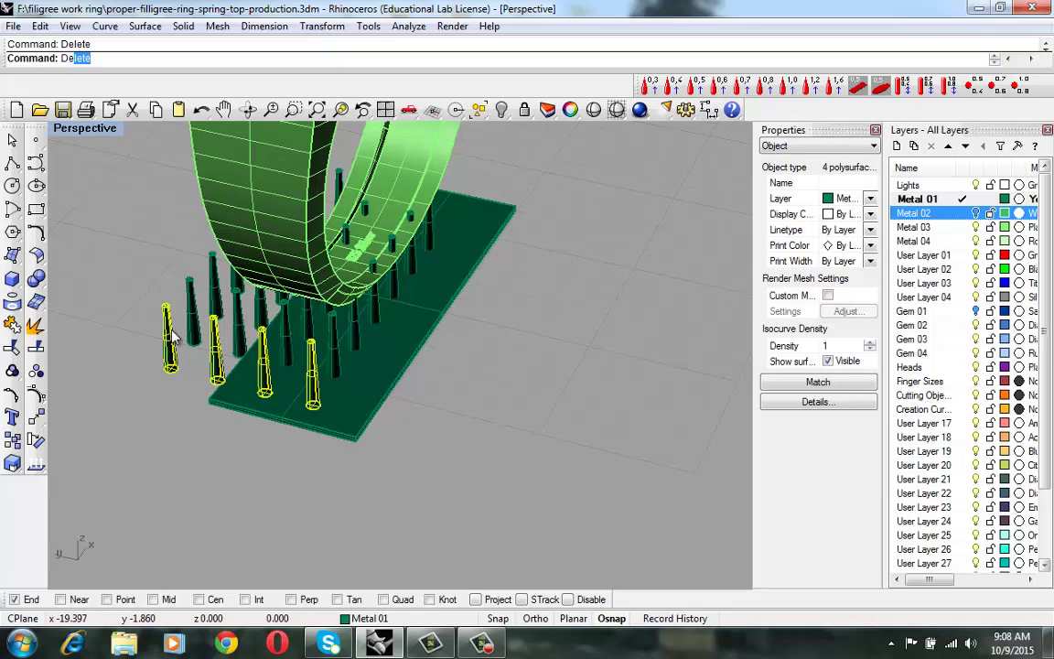
key("Return")
Step: Delete the following row of four pins, closer to the ring shank
left_click(332, 346)
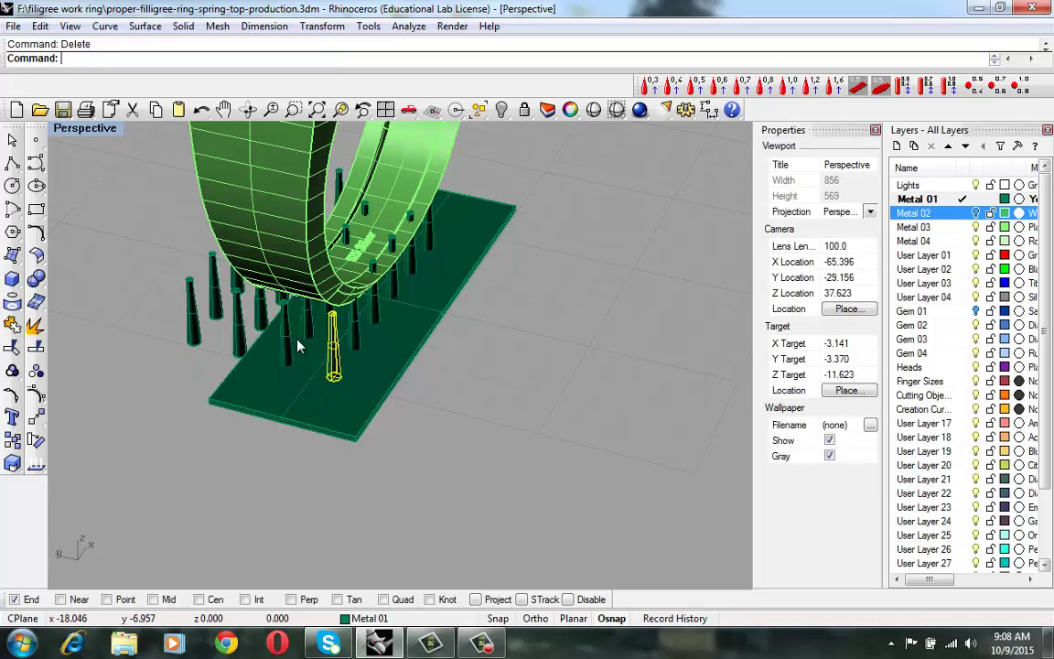
left_click(289, 341, "shift")
left_click(239, 331, "shift")
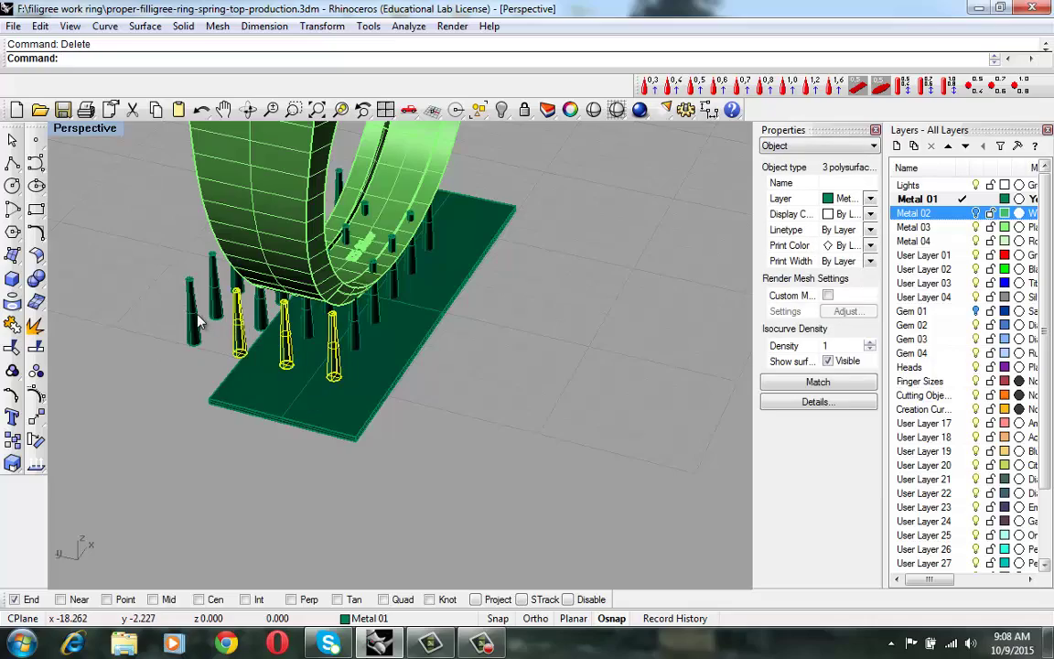
left_click(195, 317, "shift")
type("de")
key("Return")
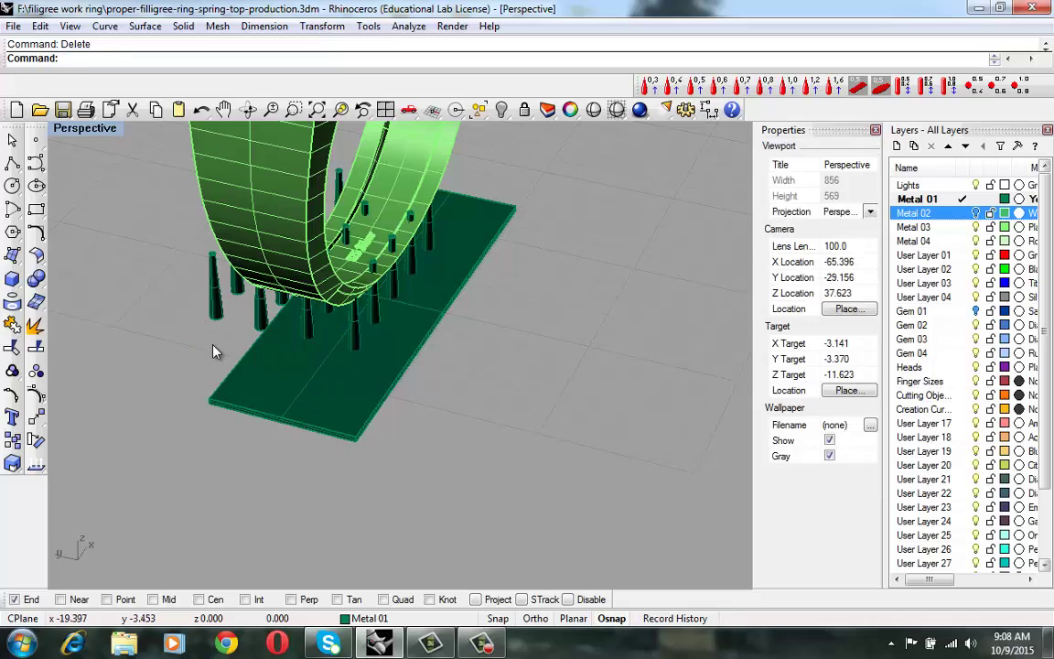
Step: Delete the outer lengthwise row of five pins standing clear of the base plate's long edge
right_click_drag(191, 309, 529, 464)
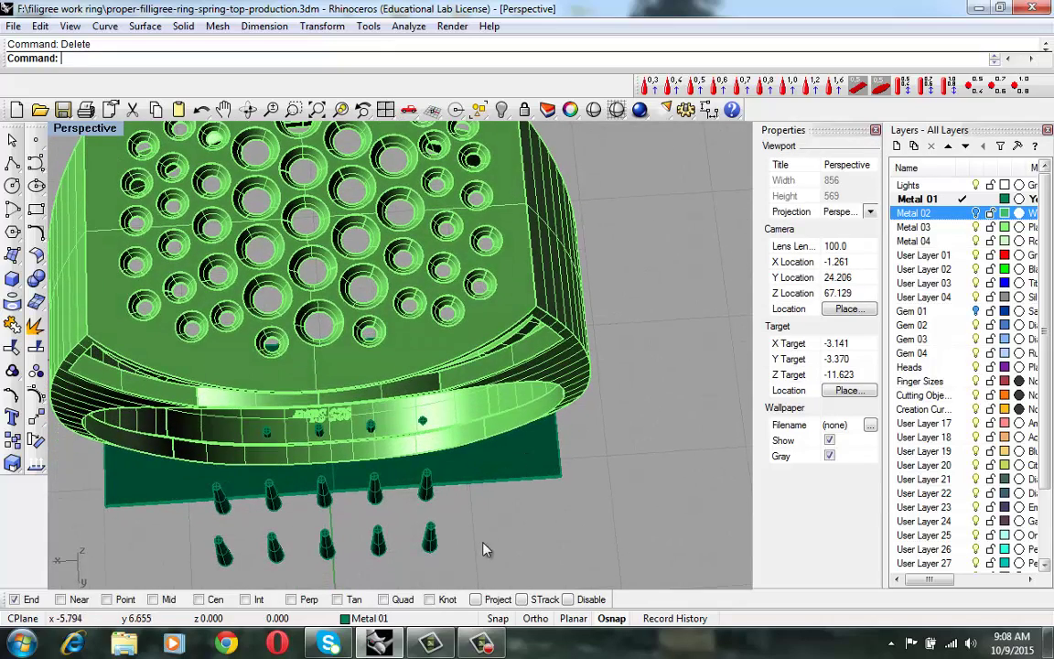
left_click_drag(510, 531, 177, 555)
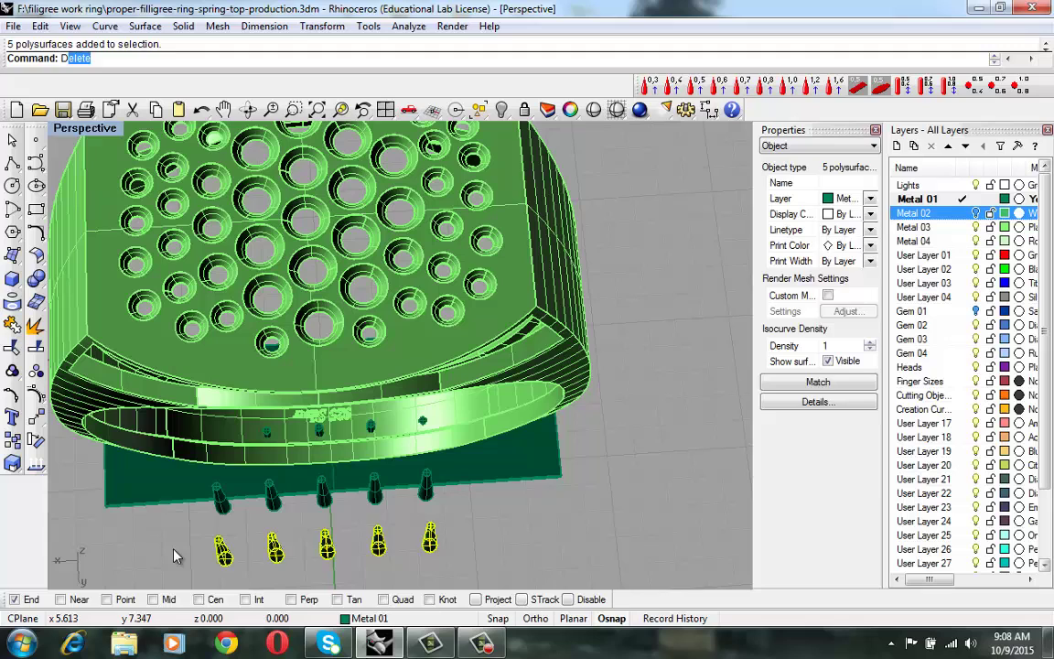
key("Delete")
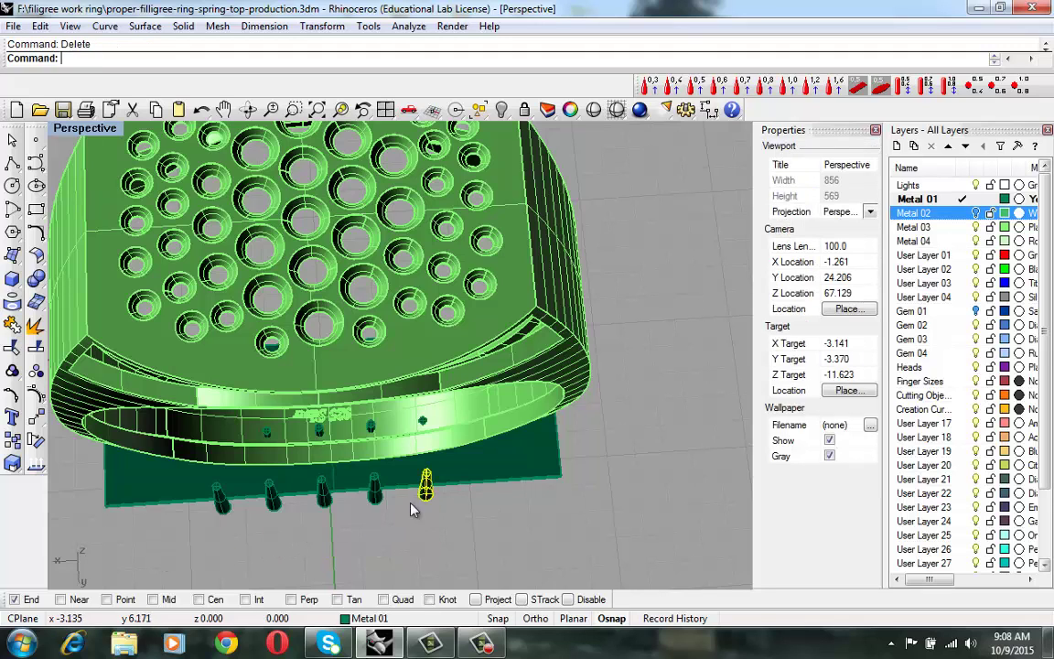
Step: Try to delete the lengthwise row of five pins overhanging the base plate's other long edge, and undo the deletion
left_click(375, 489, "shift")
left_click(323, 492, "shift")
left_click(272, 495, "shift")
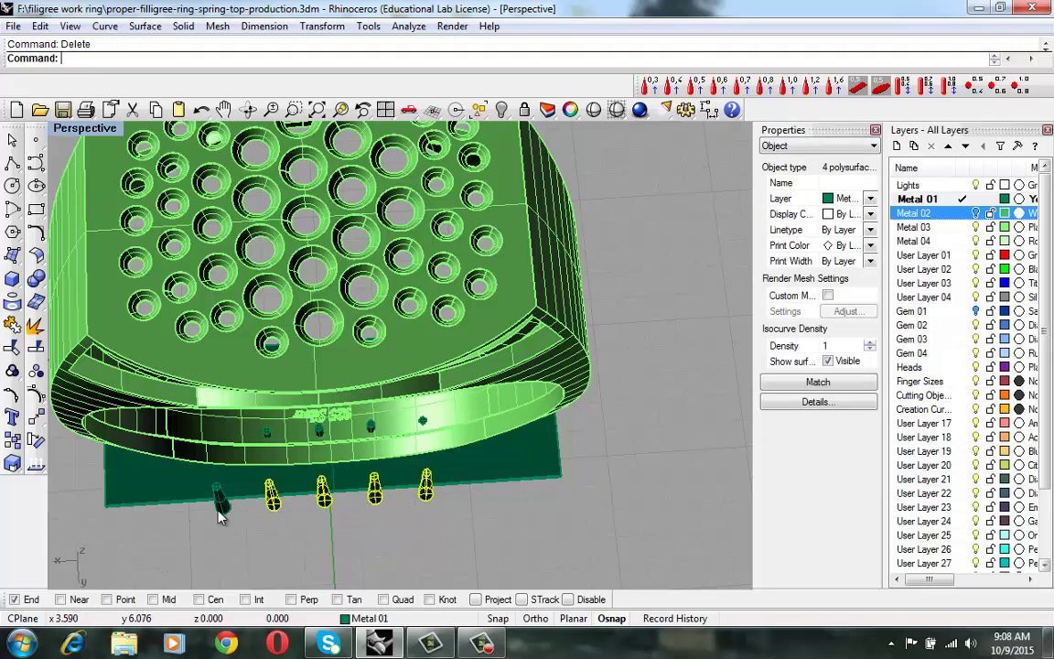
left_click(223, 511, "shift")
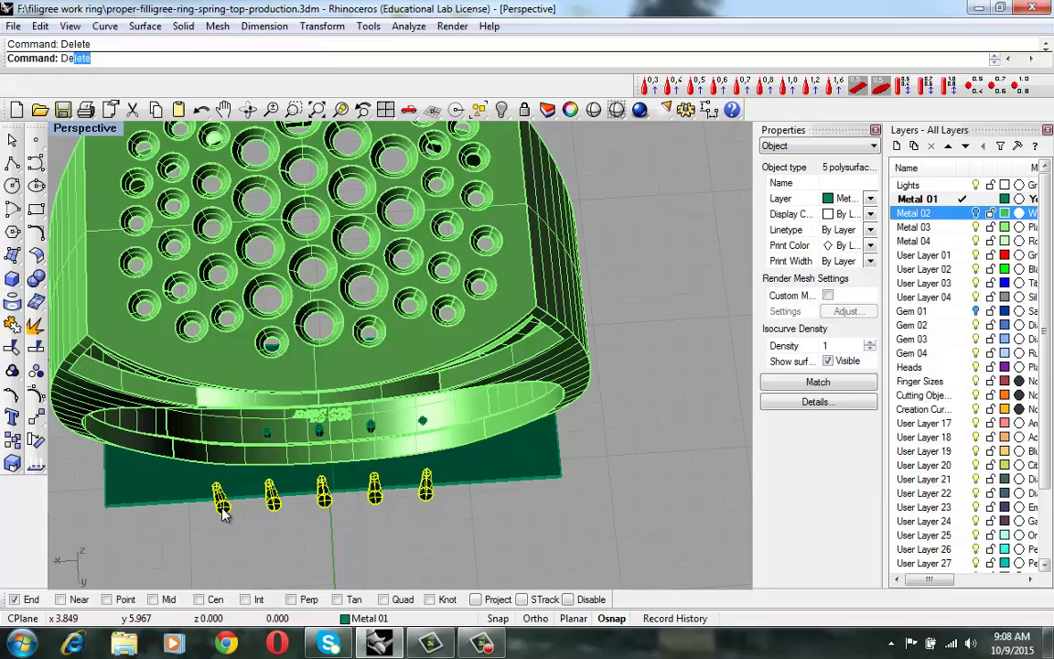
key("Escape")
right_click_drag(364, 462, 595, 376)
key("ctrl+z")
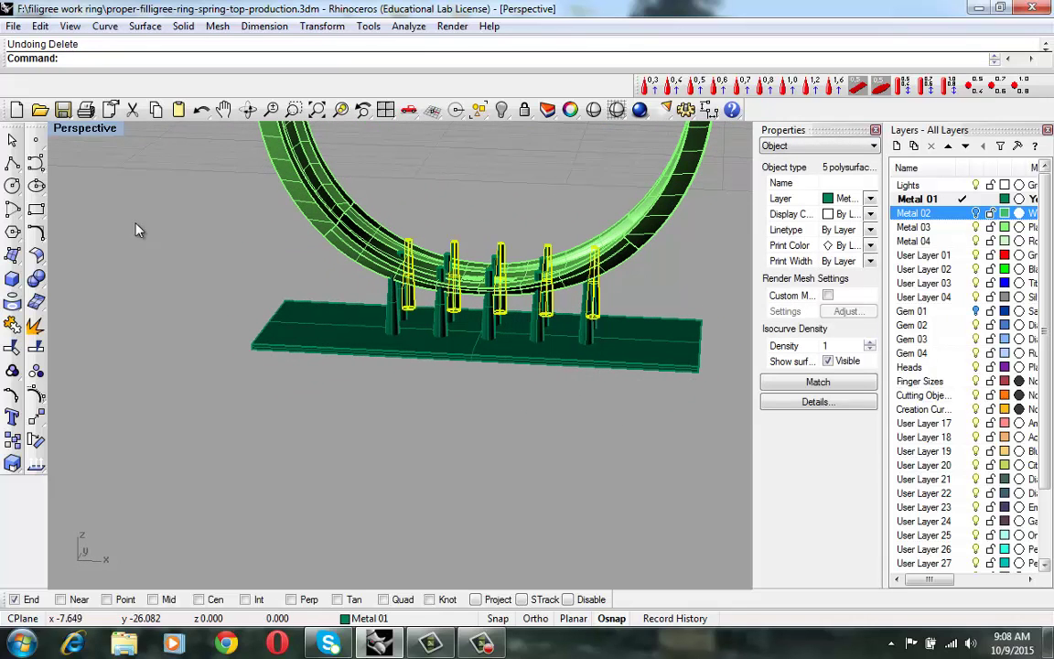
Step: Return to the four-viewport layout, with nothing selected, and examine the pins under the ring shank from the side in Perspective
double_click(96, 128)
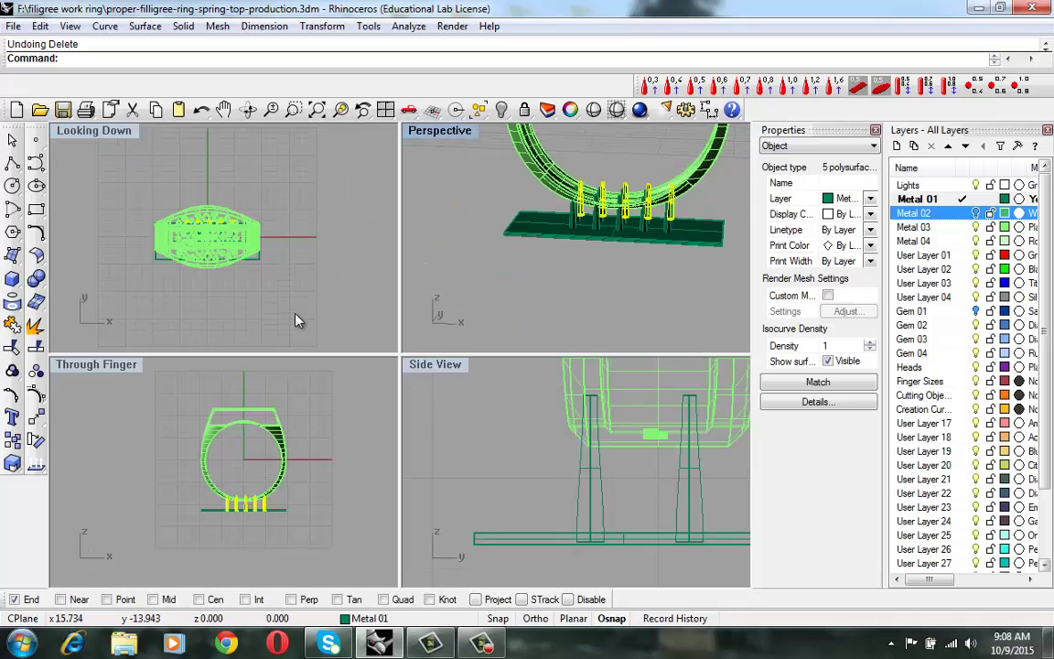
left_click(599, 276)
right_click_drag(602, 277, 485, 279)
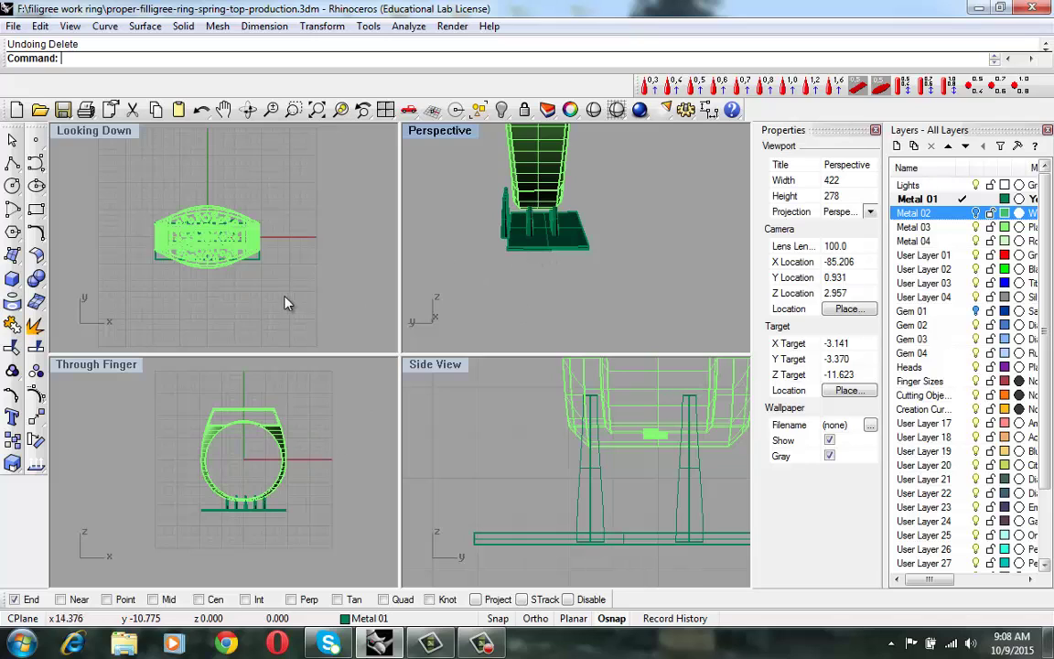
left_click(504, 224)
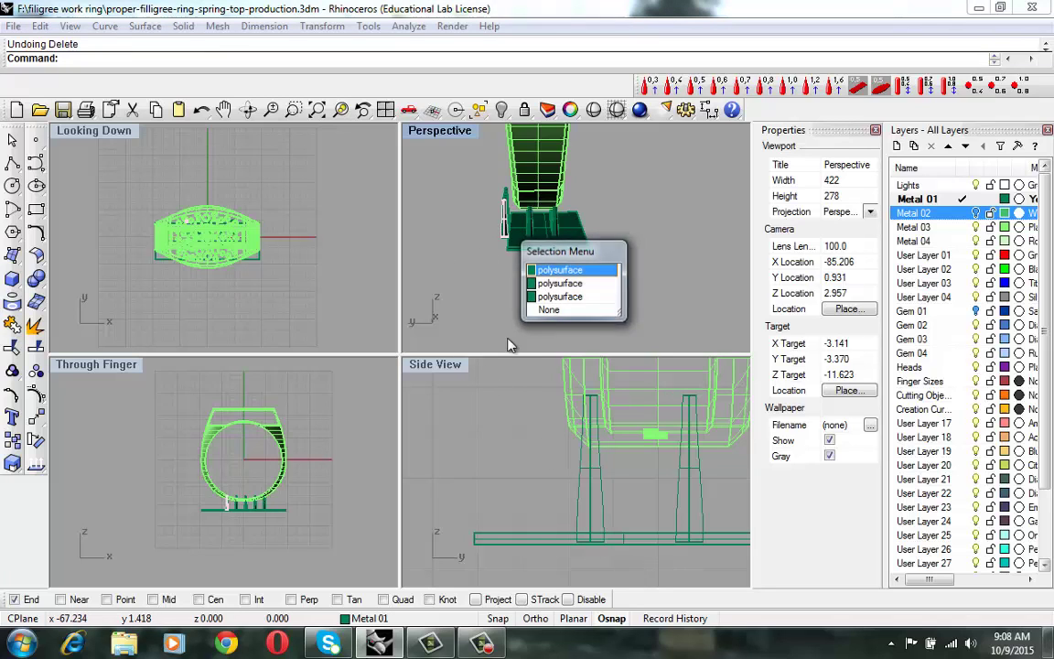
left_click(682, 276)
mouse_move(483, 646)
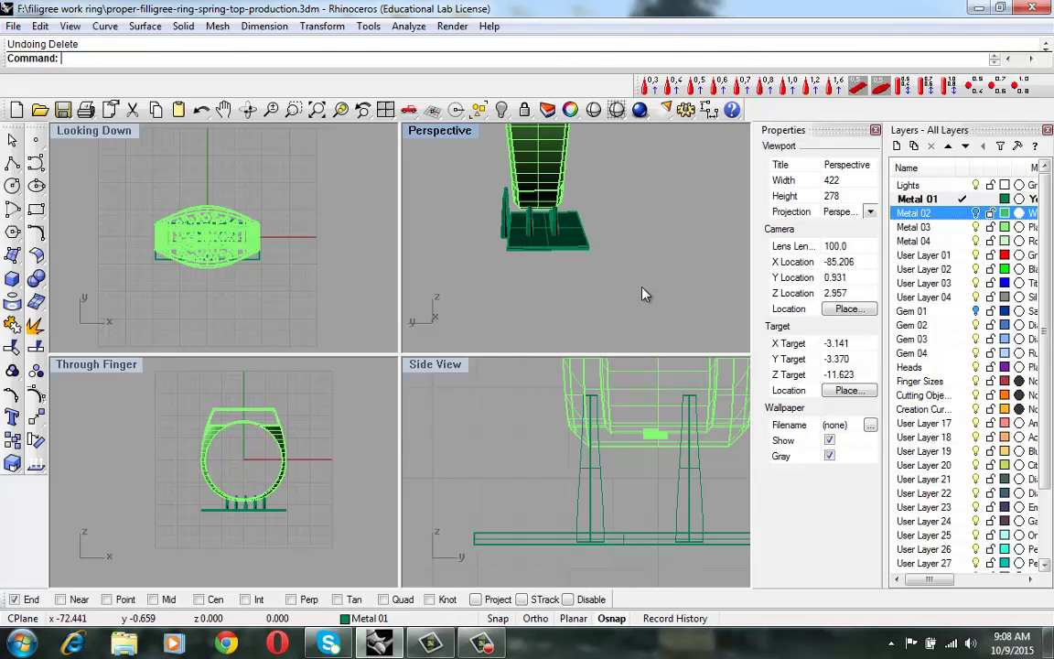
right_click_drag(643, 293, 722, 283)
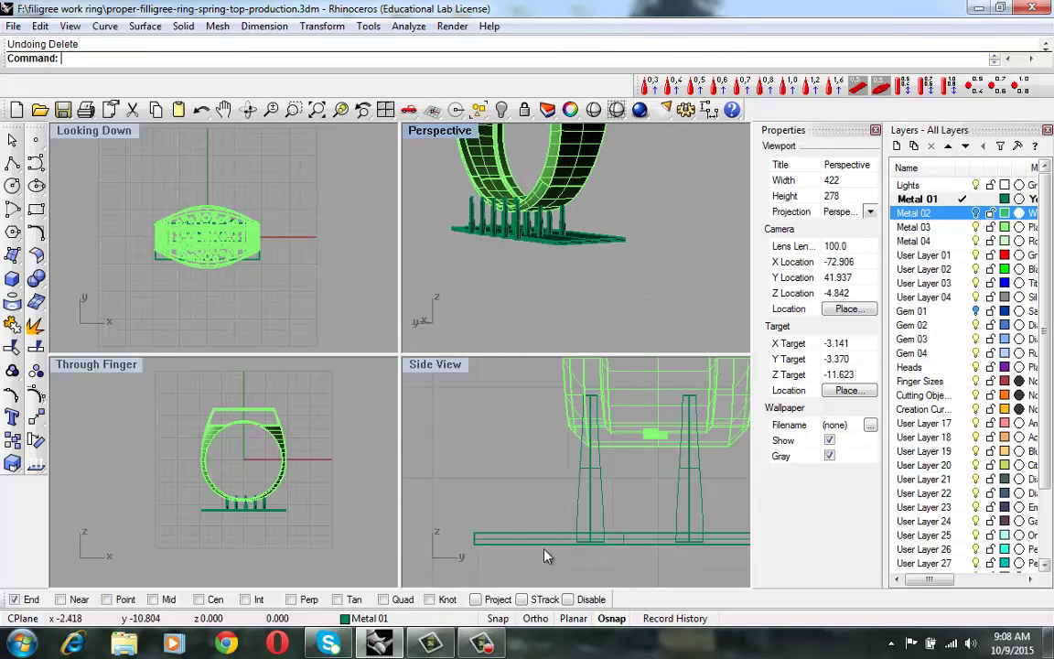
left_click(483, 646)
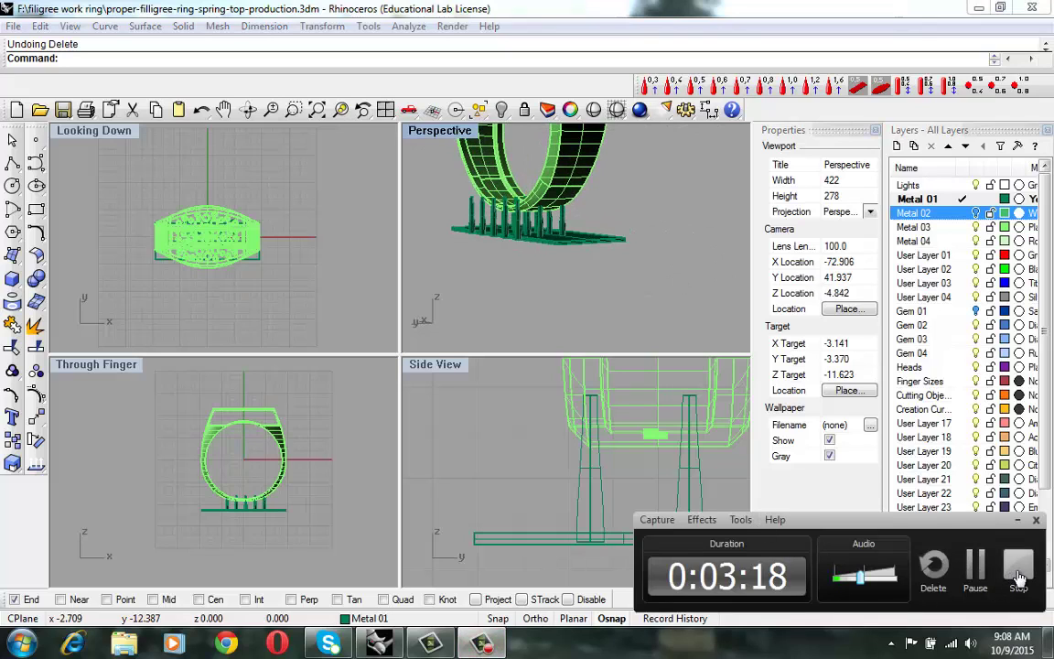